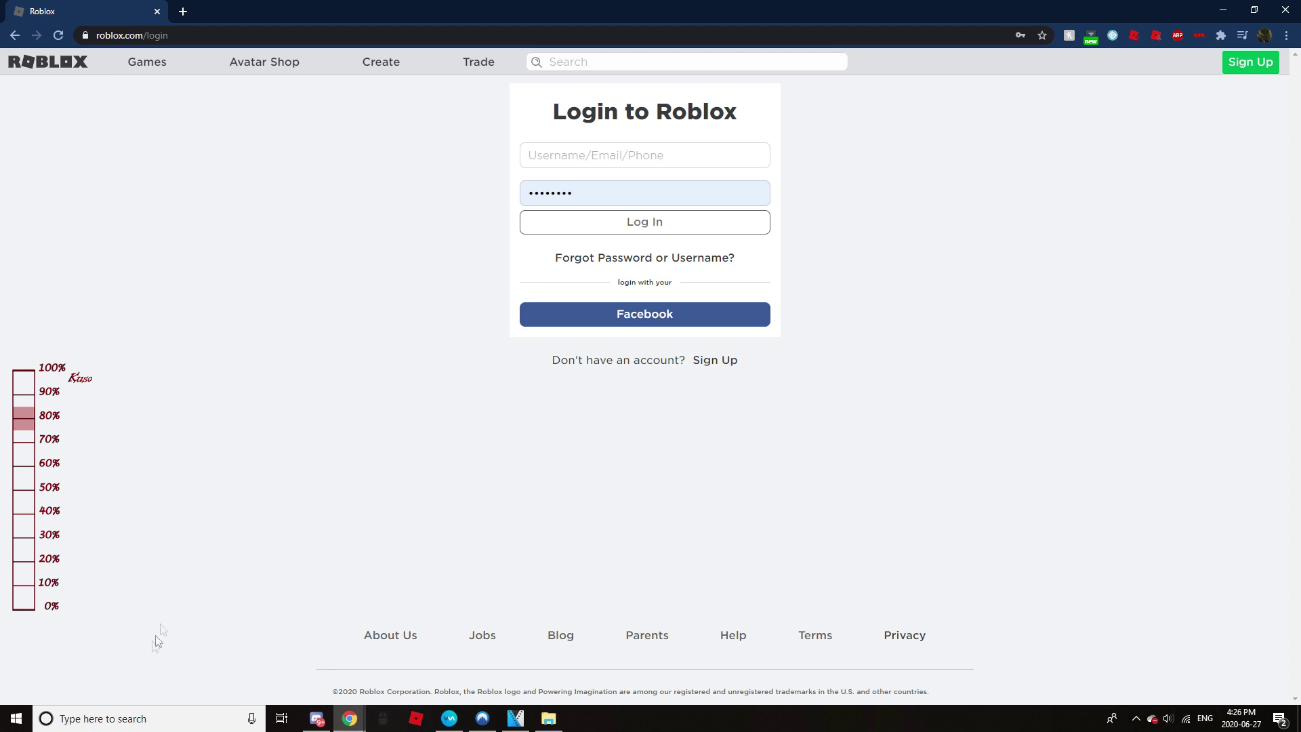
- Switch to Discord and view the Direct Messages home
left_click(317, 719)
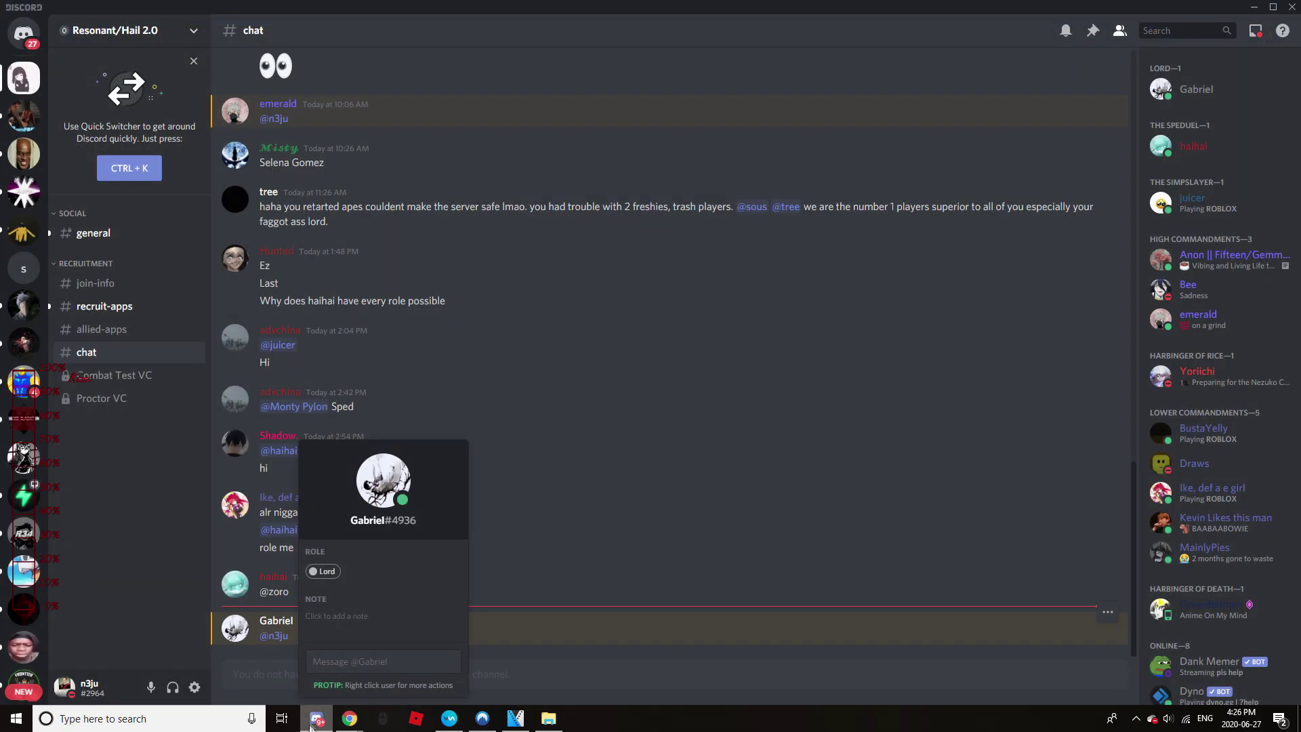
left_click(22, 32)
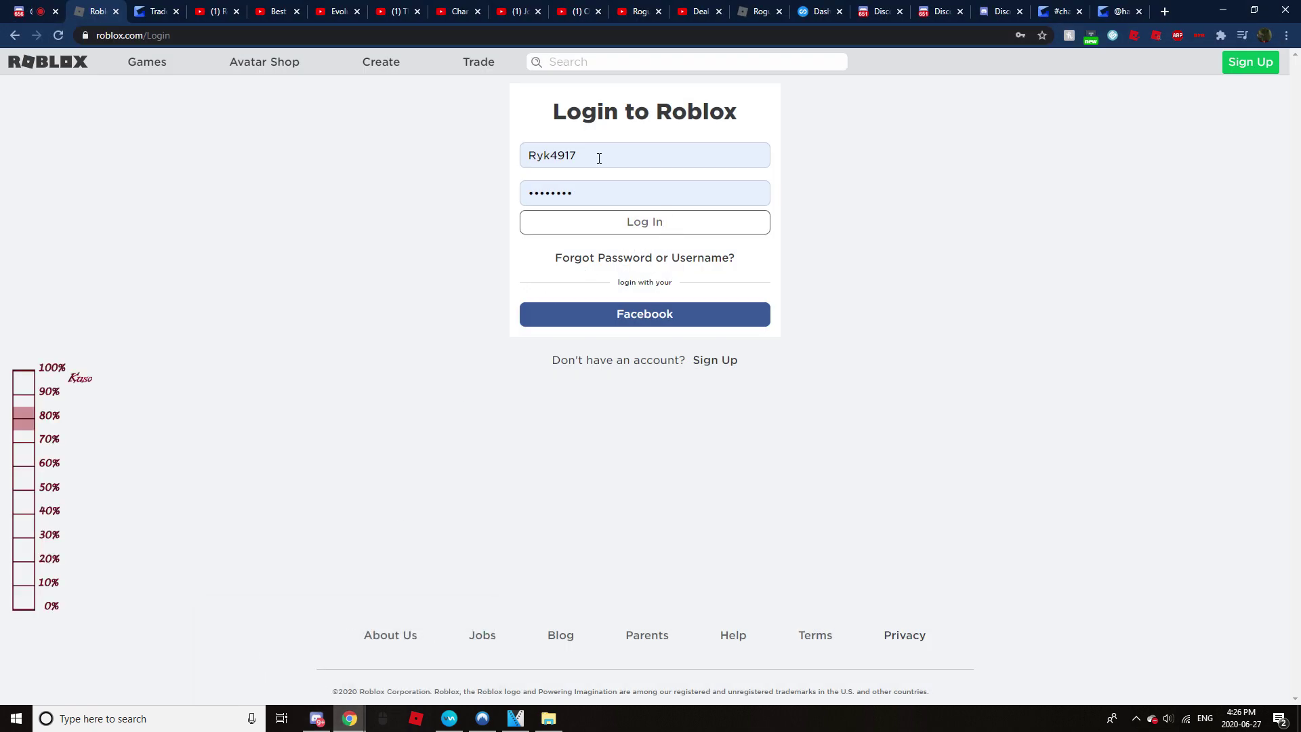
double_click(599, 156)
key("BackSpace")
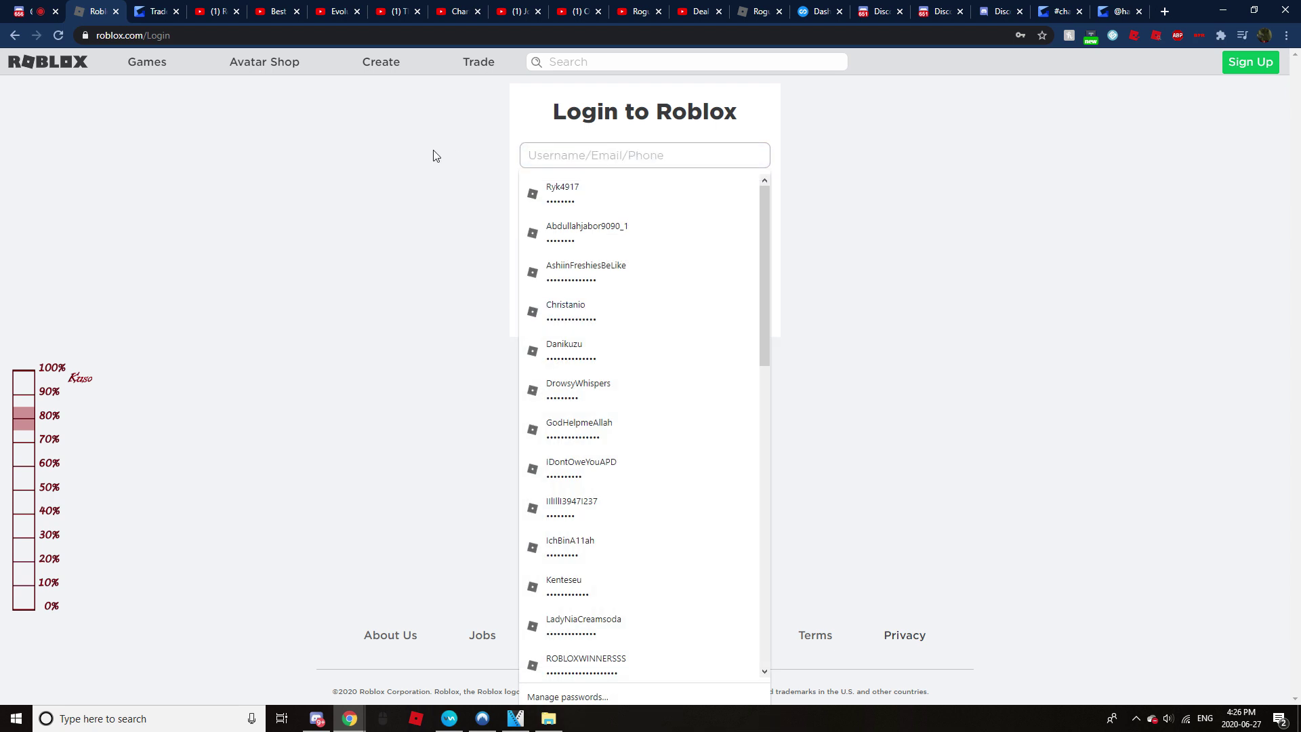
type("Ich")
left_click(601, 186)
double_click(601, 158)
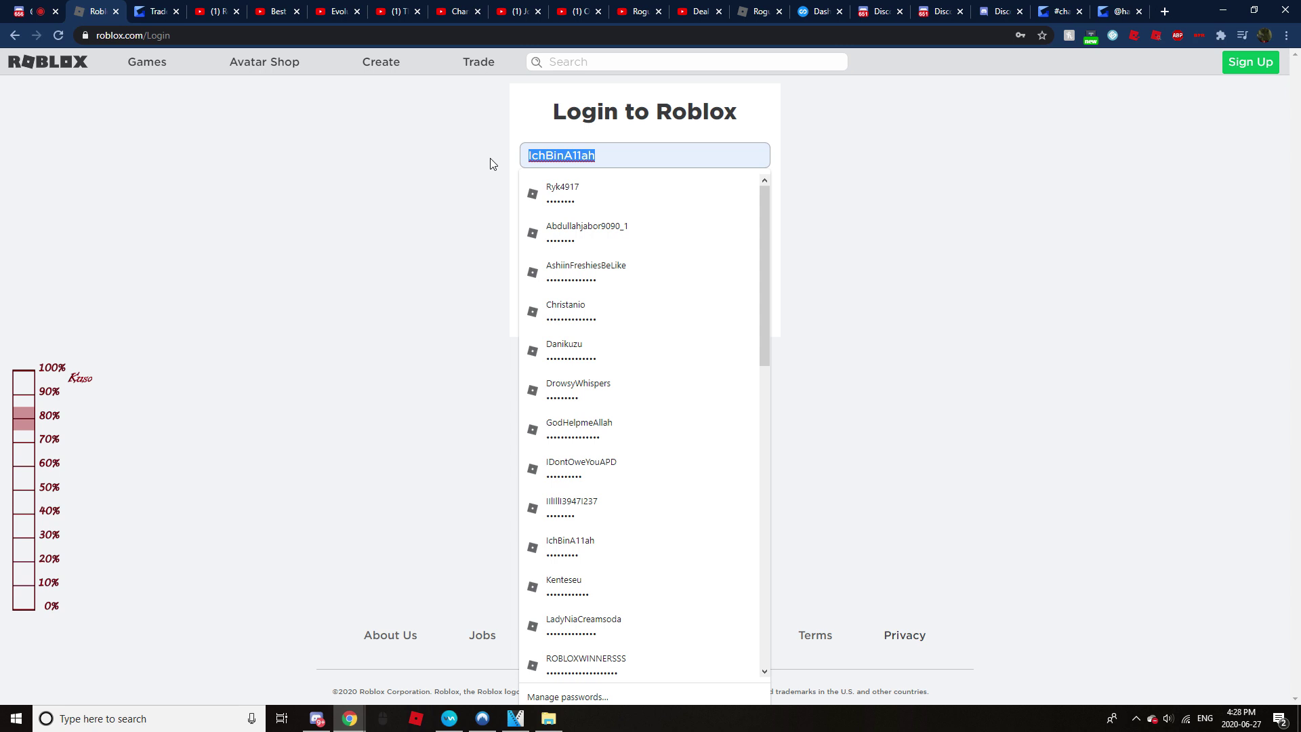
type("Illllll3947l237")
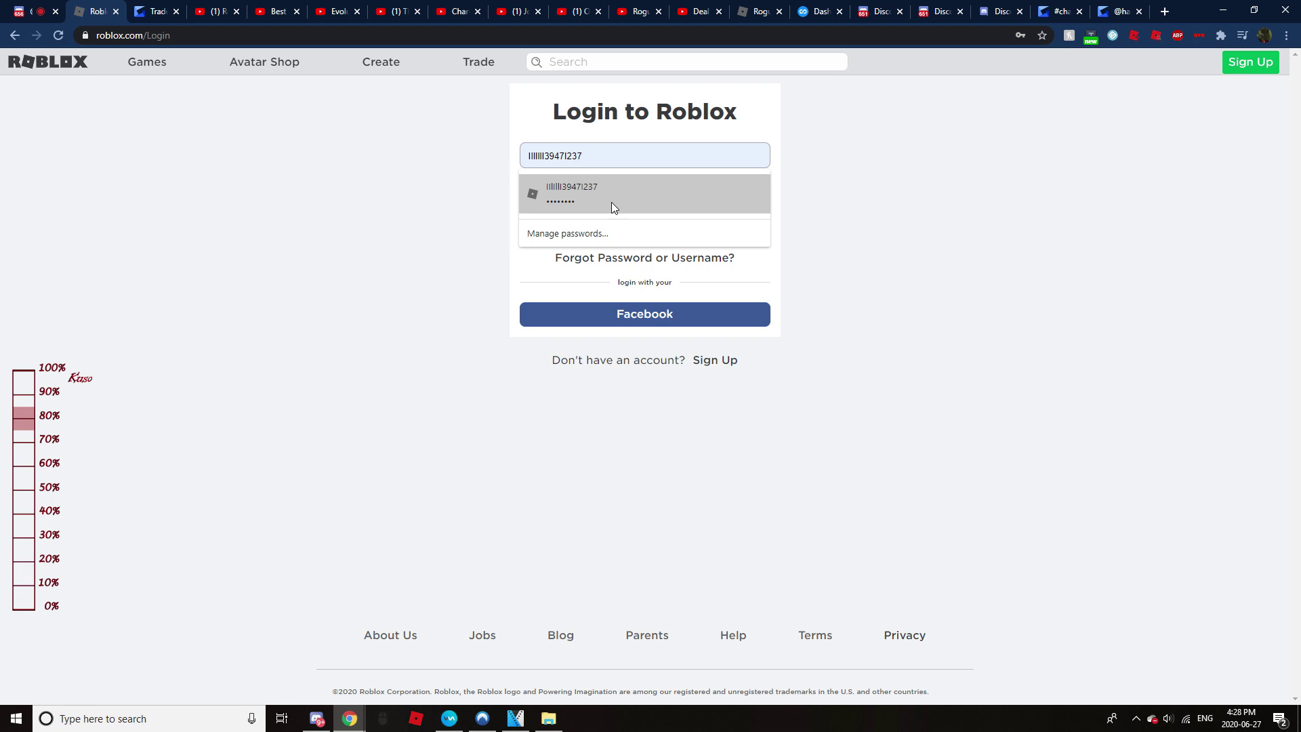
left_click(612, 208)
double_click(570, 161)
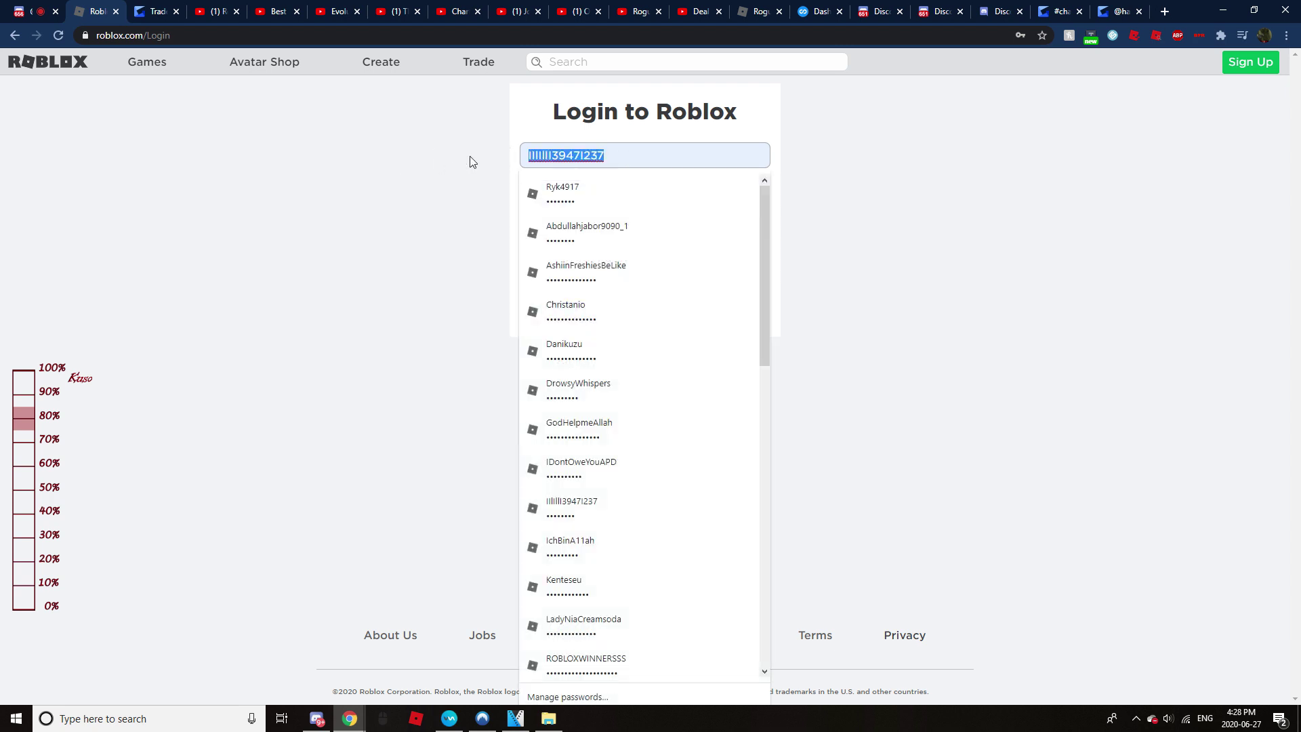
left_click(627, 156)
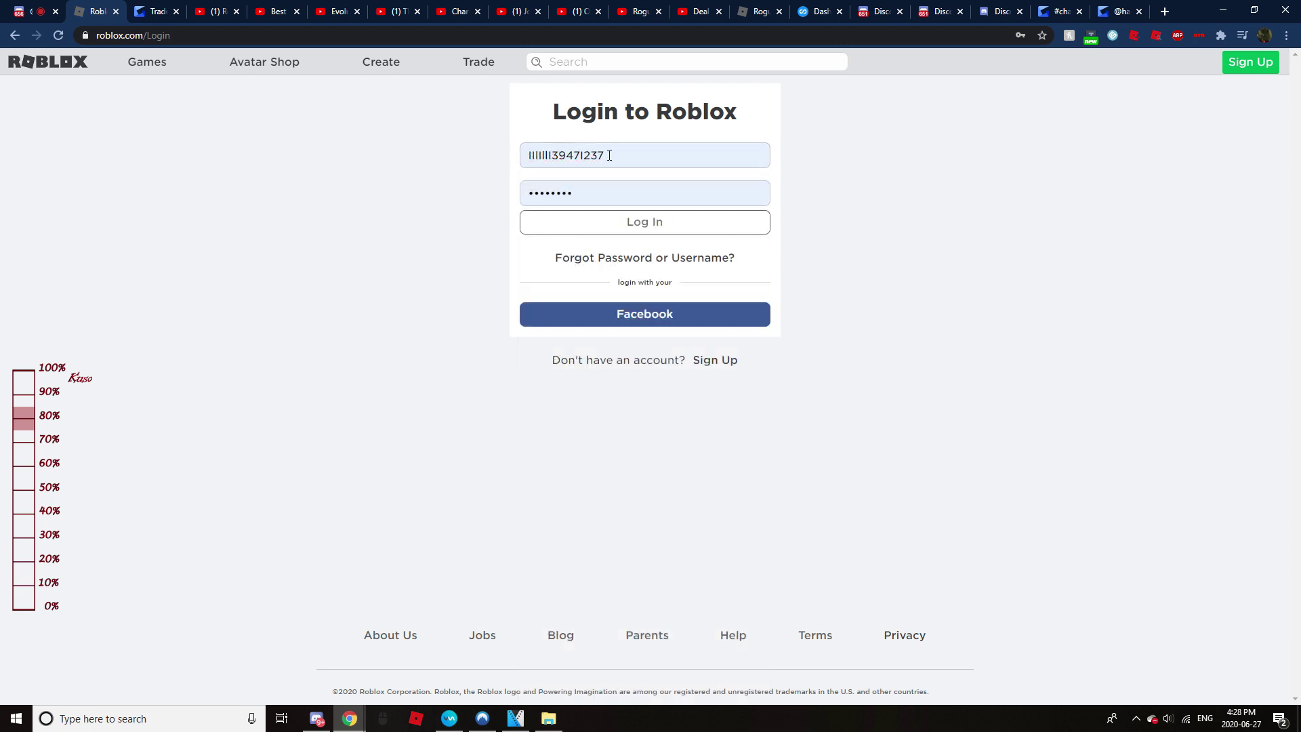
double_click(609, 155)
left_click(821, 219)
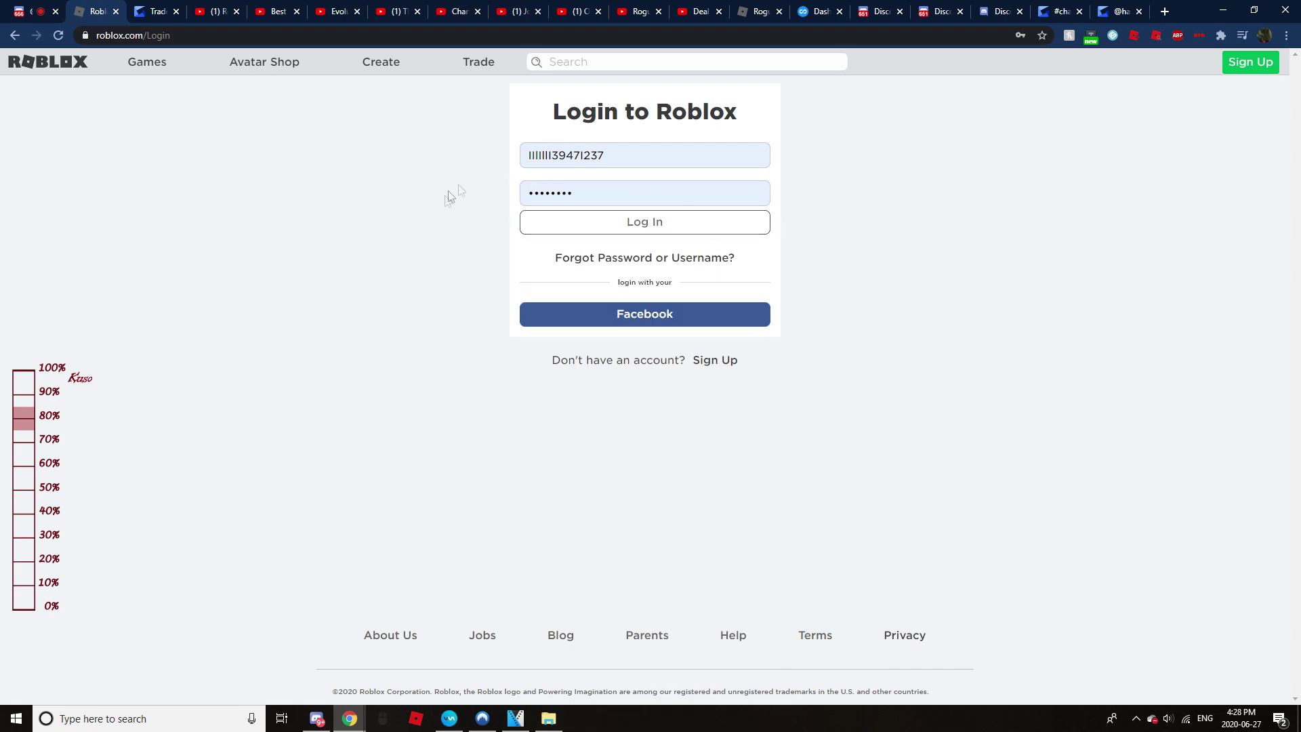